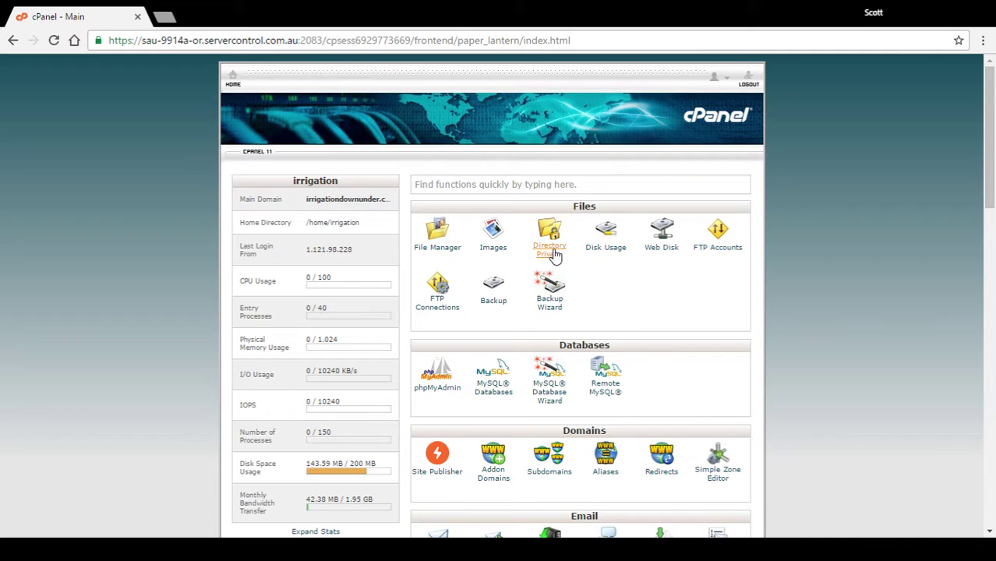
- Open Directory Privacy from the Files section of the cPanel home page
left_click(556, 256)
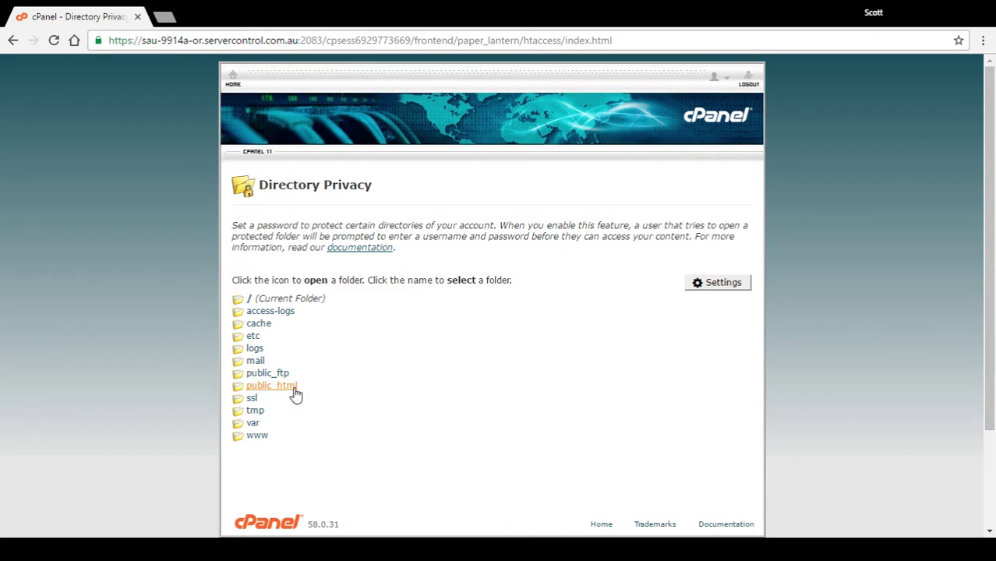
- Go into public_html and open the privacy settings for its myfiles folder
left_click(238, 386)
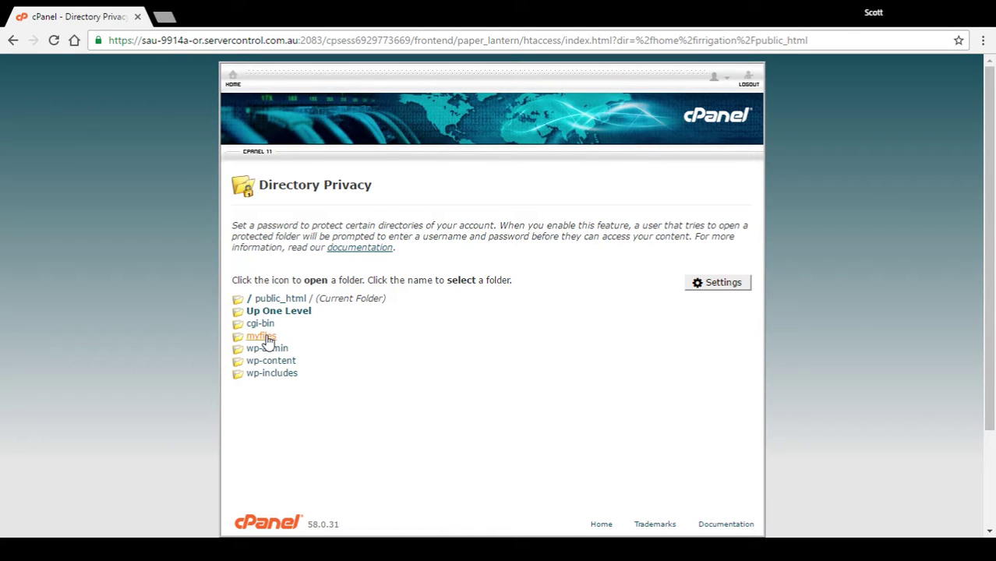
left_click(268, 341)
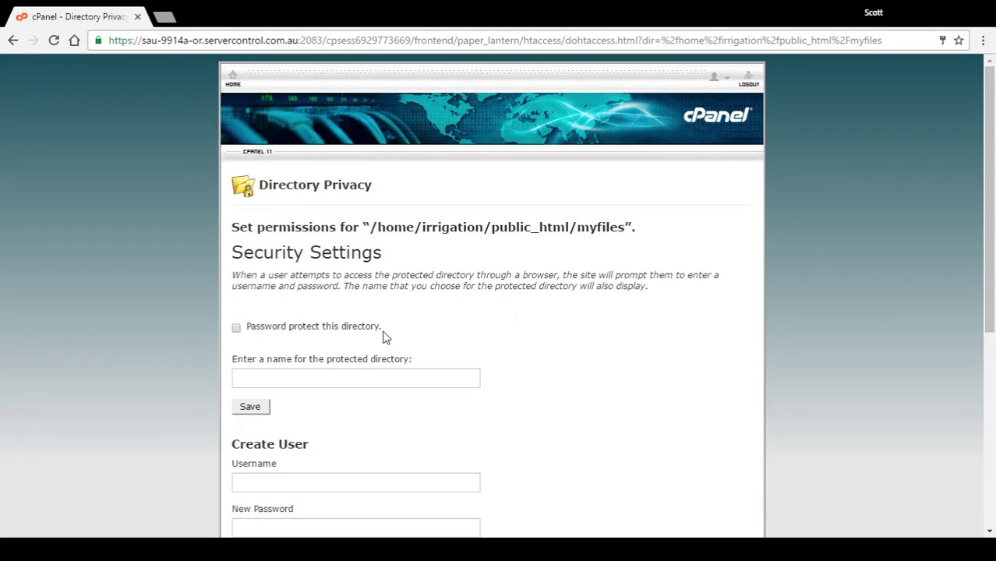
- Enable password protection on myfiles under the name 'ADMIN ONLY' and save
scroll(383, 337, "down", 1)
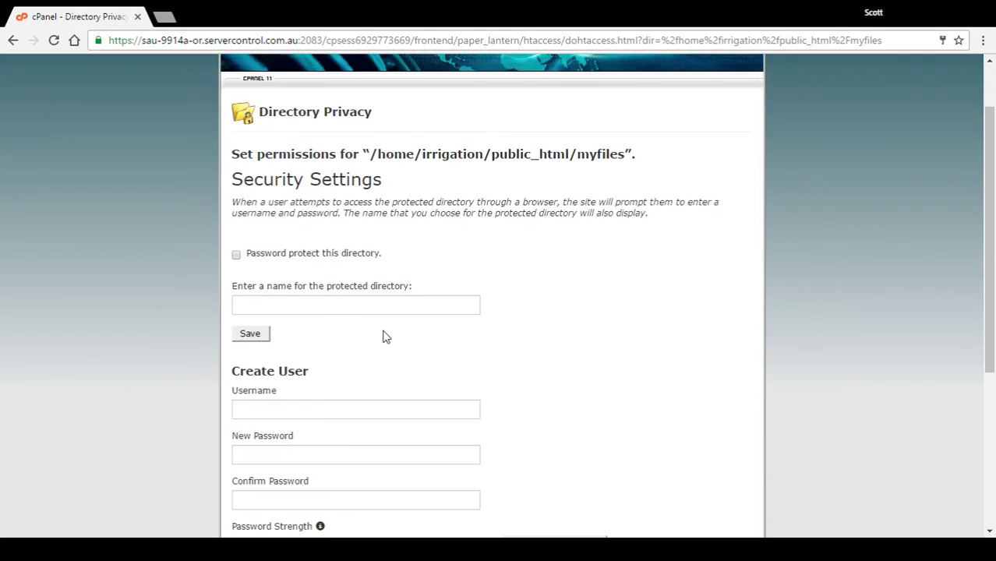
left_click(237, 257)
left_click(323, 308)
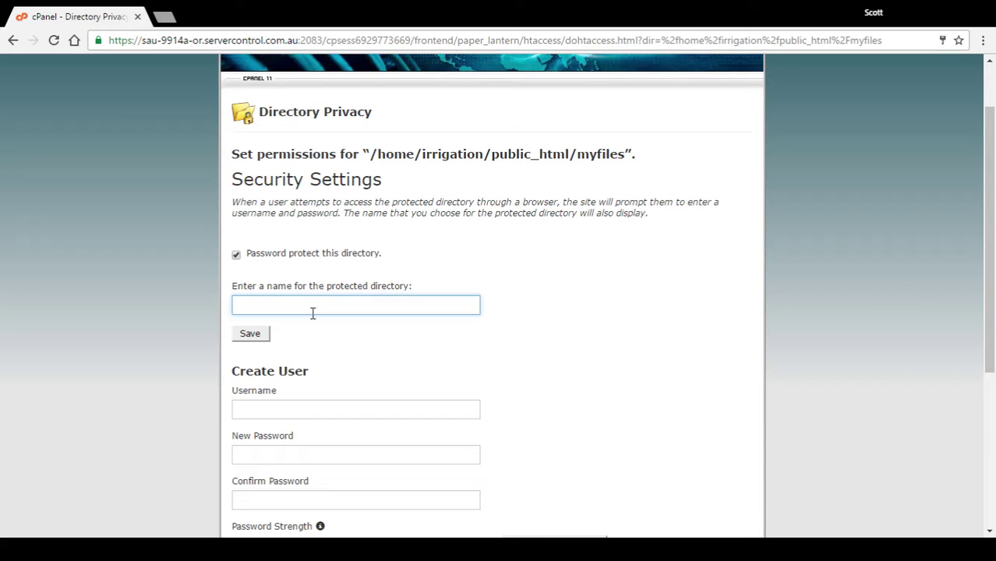
left_click(306, 325)
scroll(350, 328, "down", 1)
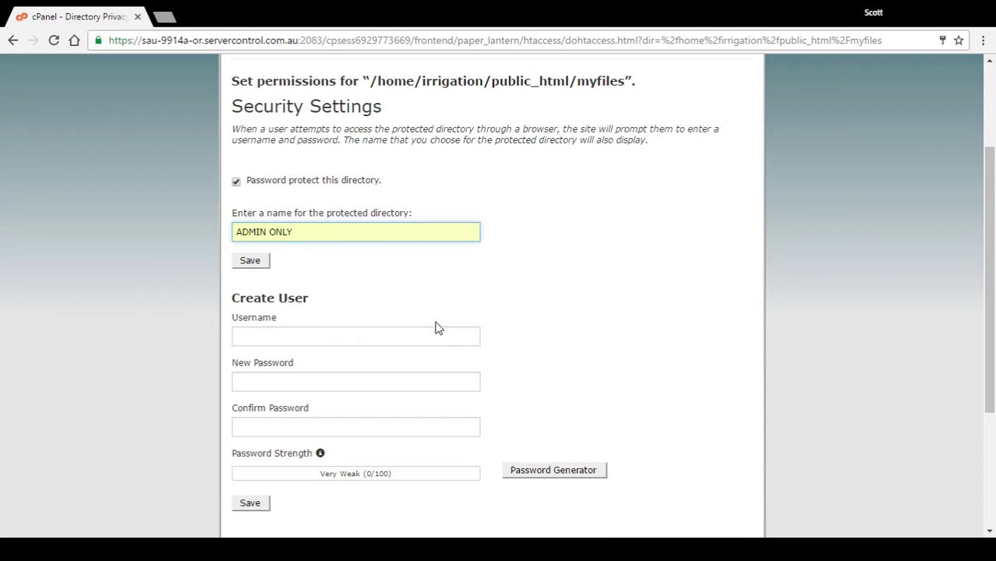
left_click(251, 261)
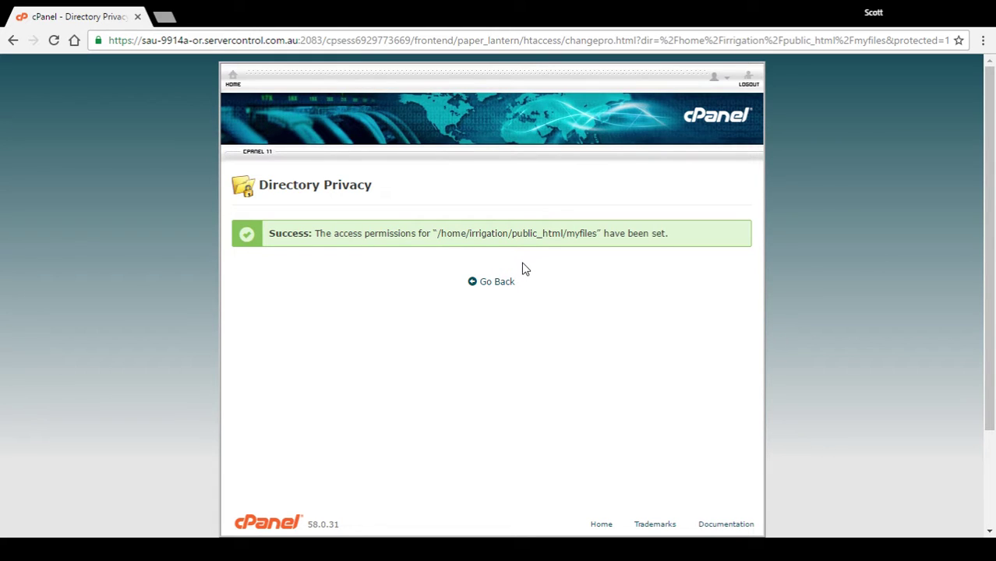
- Return to the myfiles security page and enter 'admin' as the new username
left_click(500, 285)
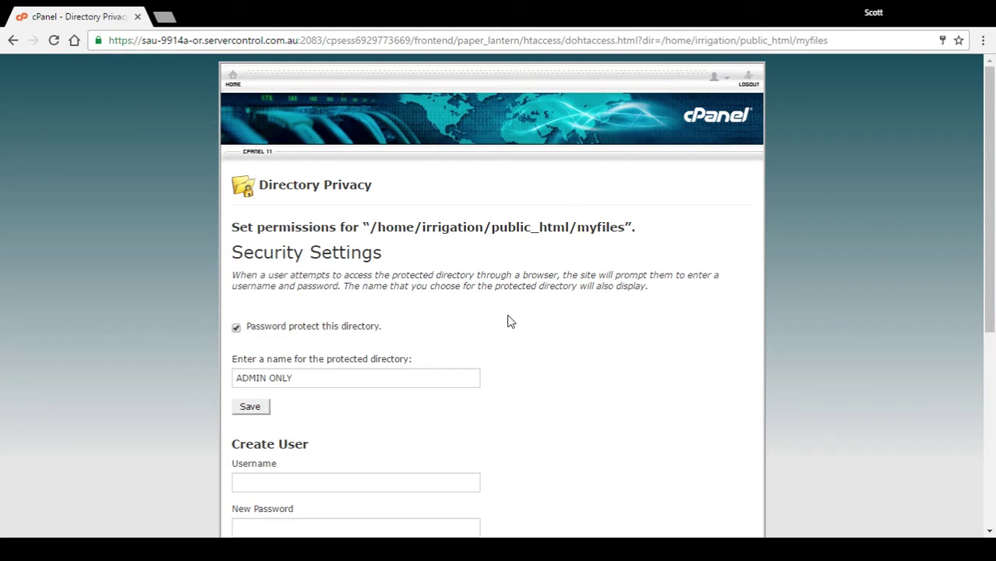
scroll(507, 321, "down", 3)
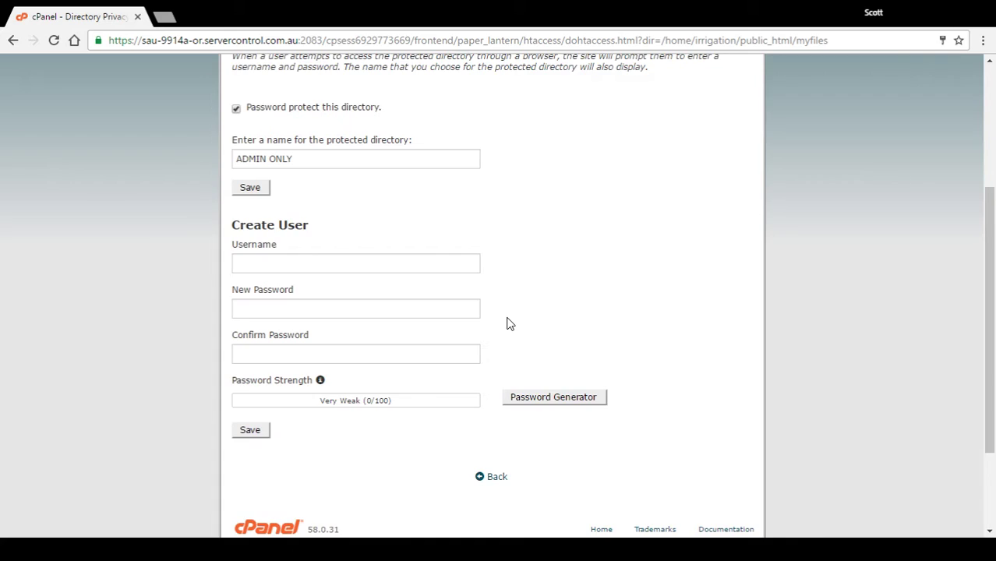
scroll(508, 322, "down", 1)
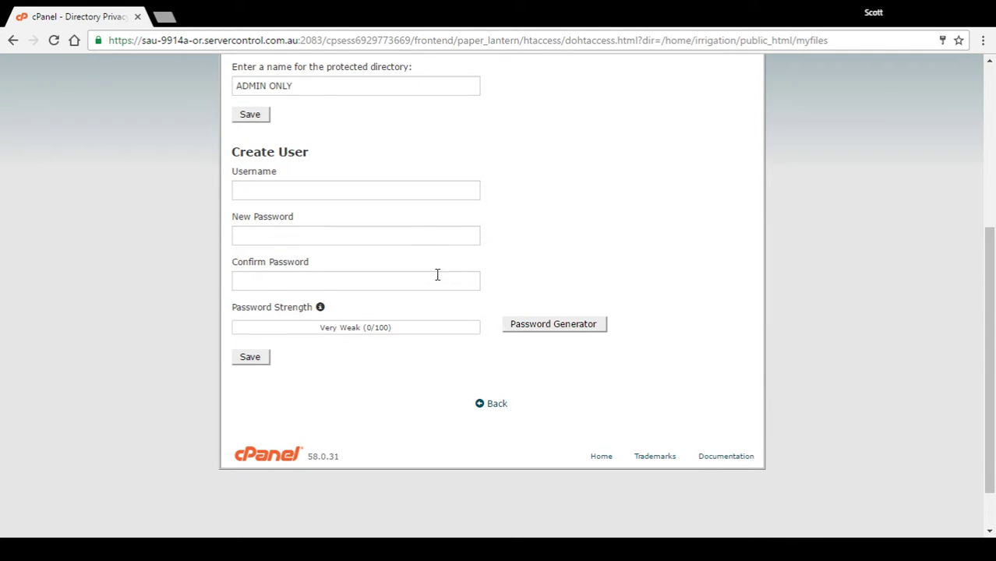
left_click(300, 188)
type("a")
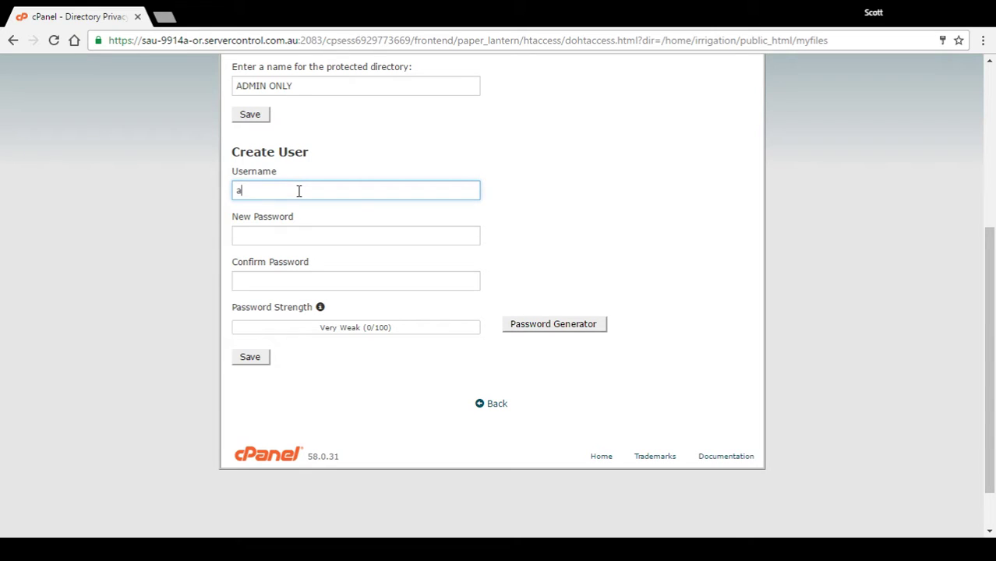
type("dmin")
left_click(340, 212)
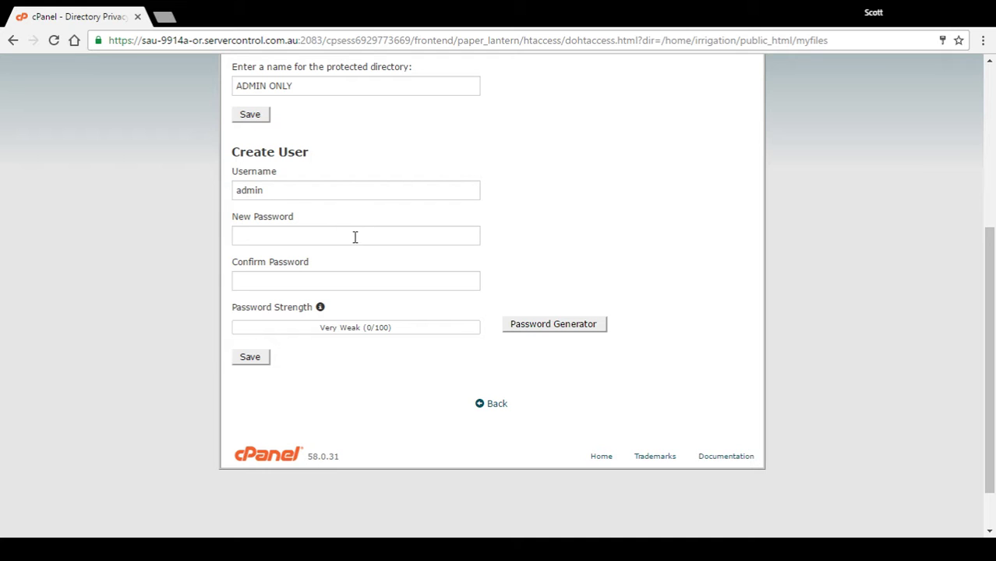
- Bring up the Password Generator for the admin user's password
left_click(356, 236)
left_click(543, 249)
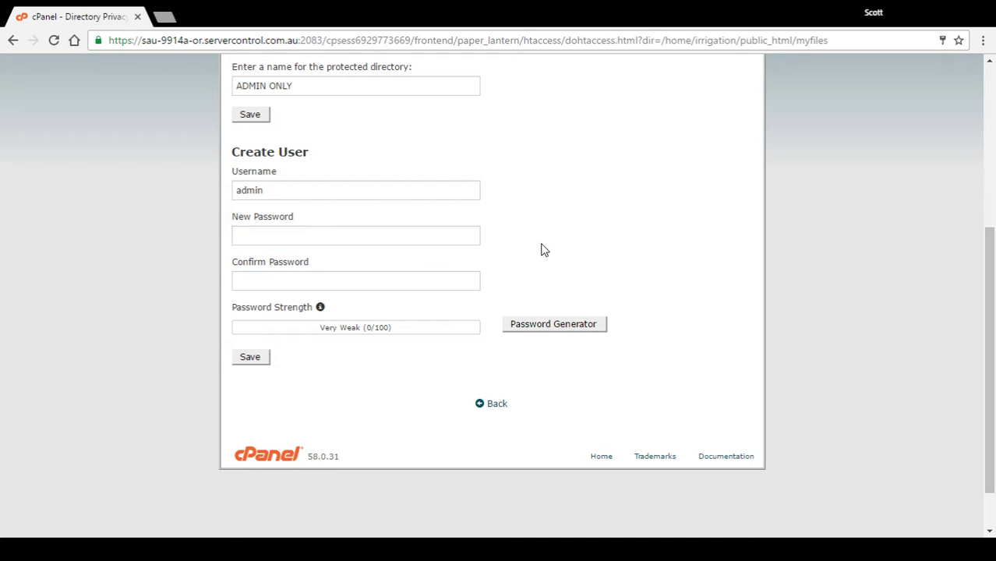
left_click(363, 238)
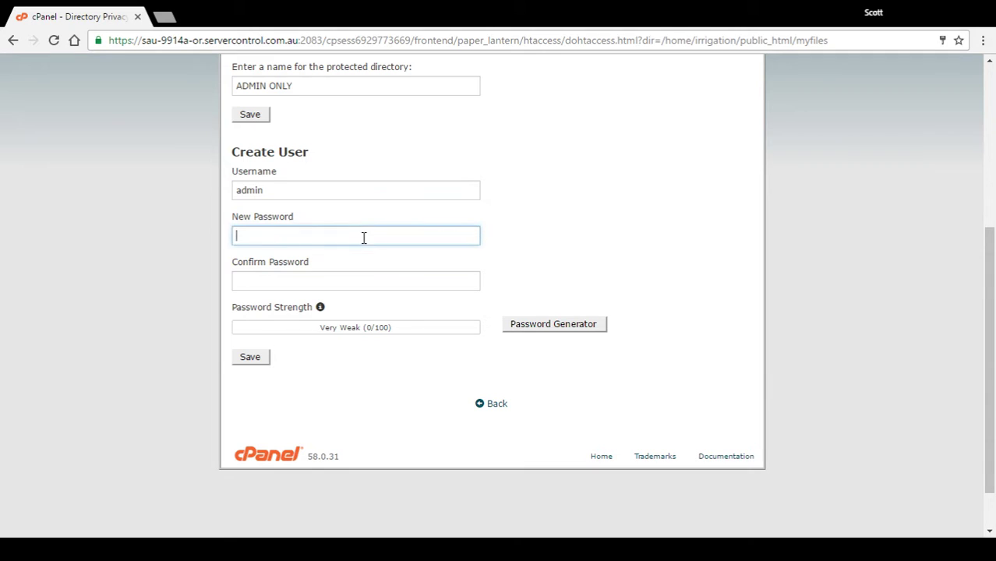
left_click(549, 327)
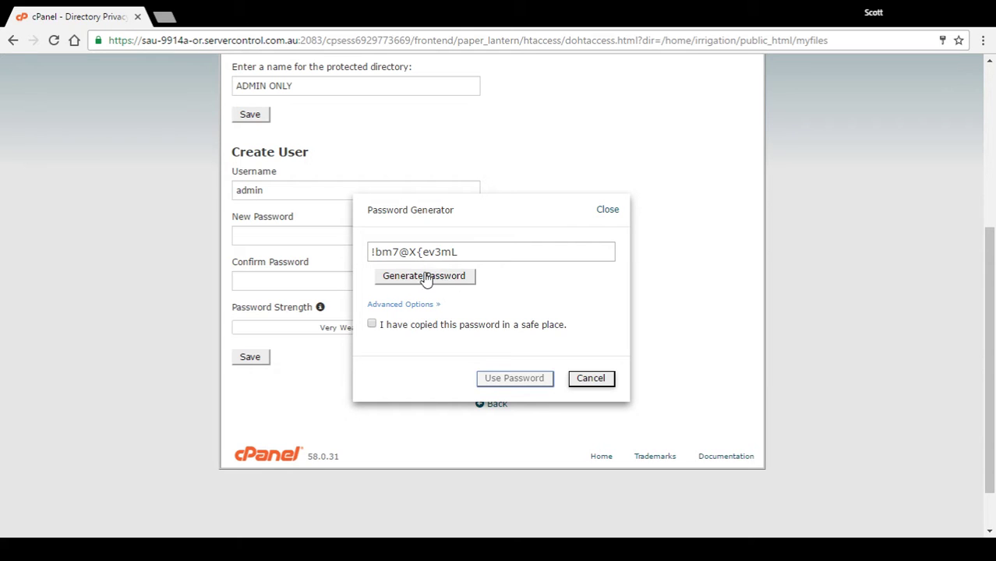
- Regenerate the password several times and expand the generator's advanced length and character options
left_click(465, 284)
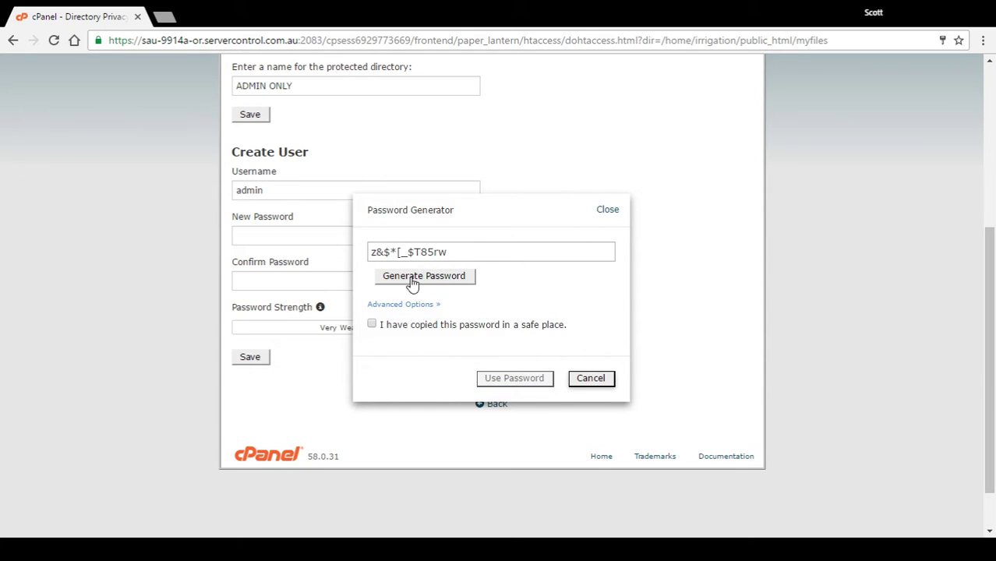
left_click(411, 283)
left_click(429, 281)
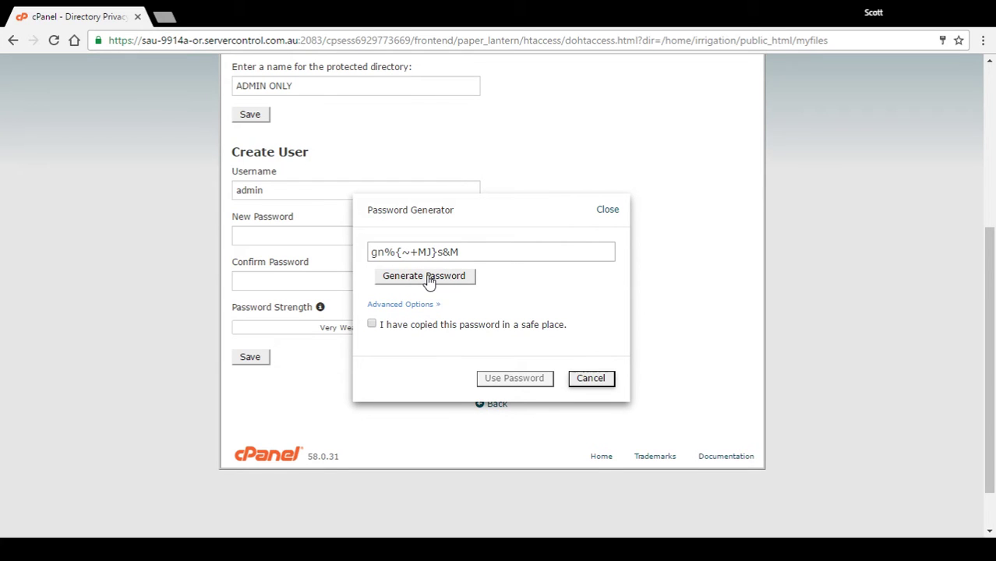
left_click(428, 283)
left_click(429, 282)
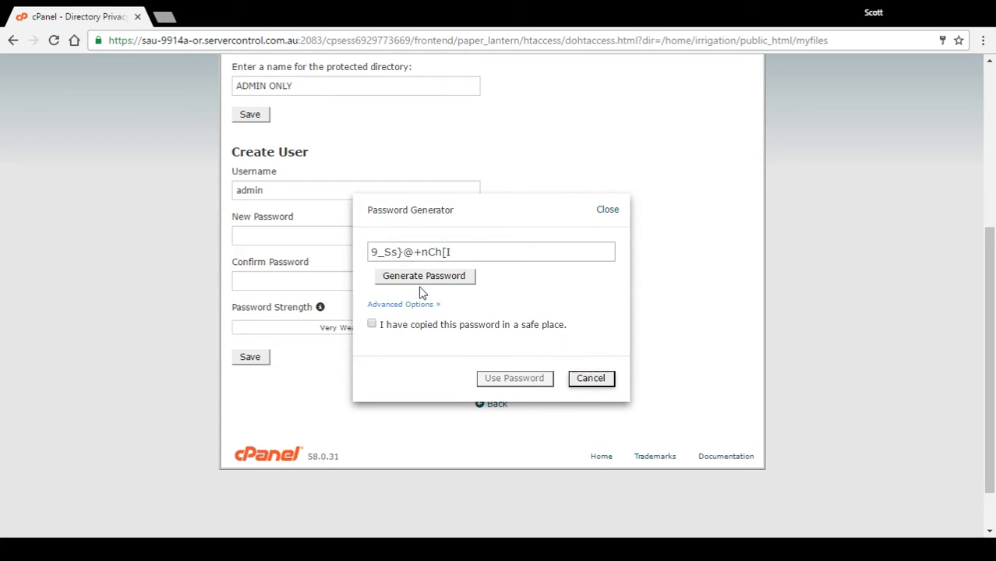
left_click(416, 305)
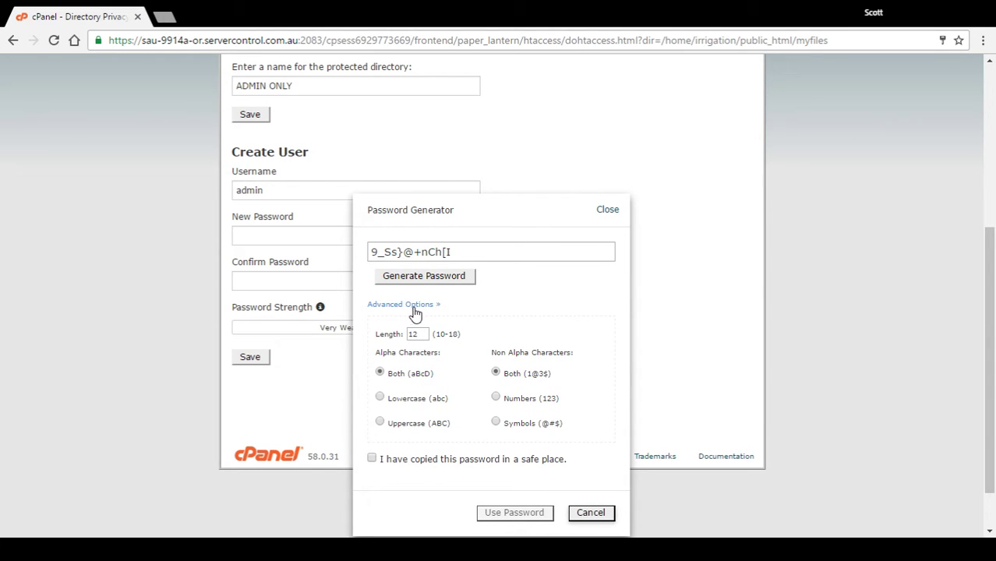
- Generate a 12-character lowercase-and-numbers password, copy it, and fill both password fields
left_click(381, 399)
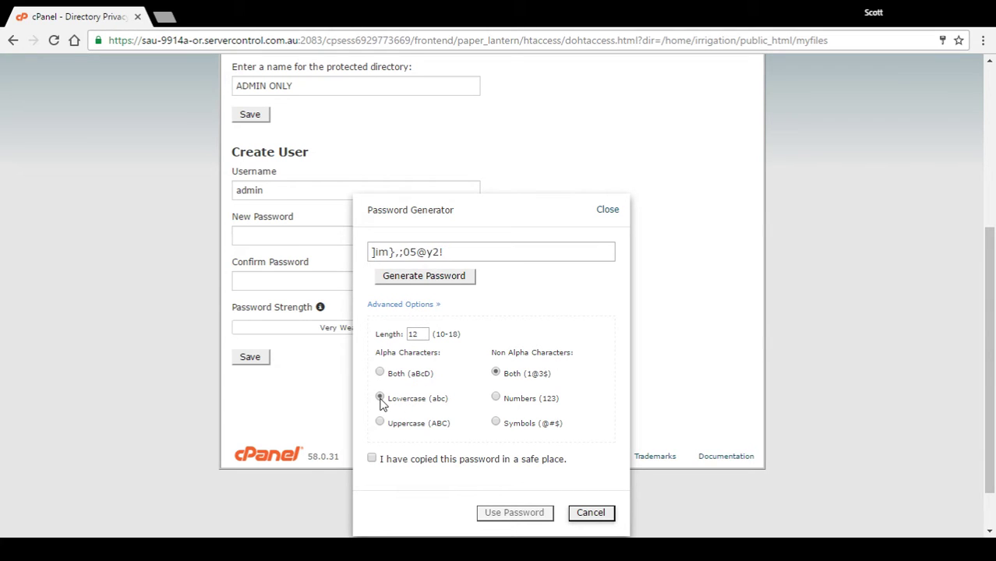
left_click(496, 397)
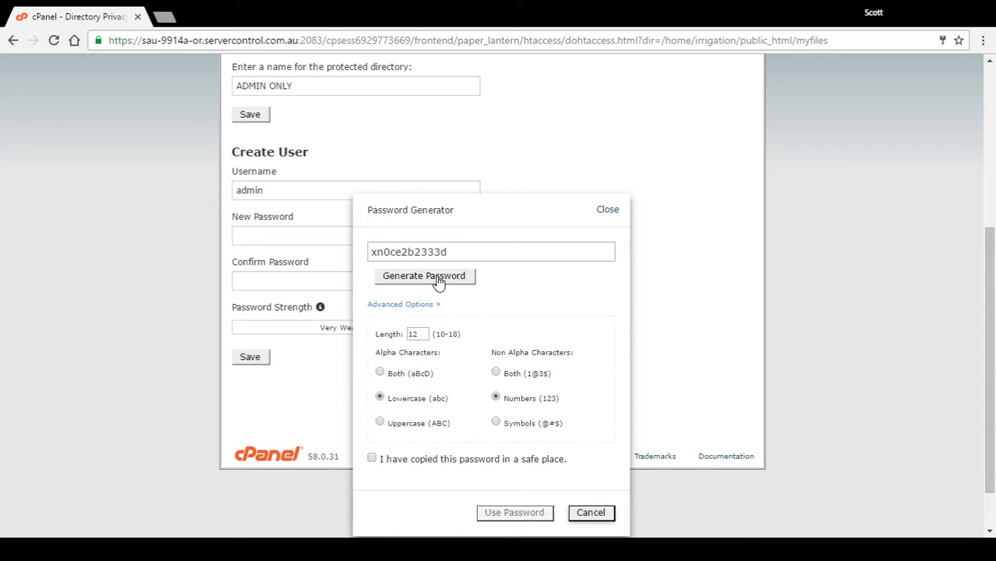
left_click_drag(467, 251, 348, 252)
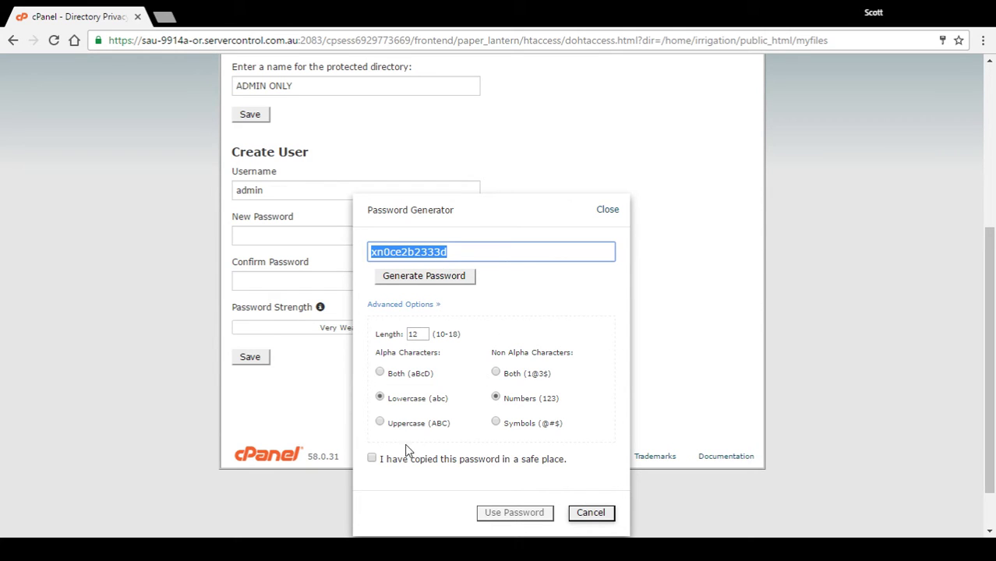
left_click(371, 459)
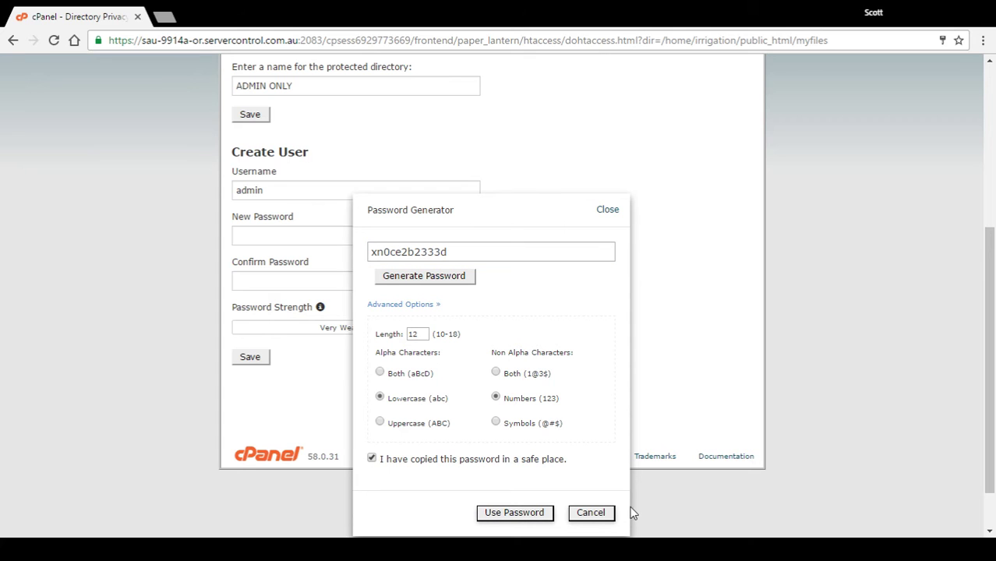
left_click(516, 513)
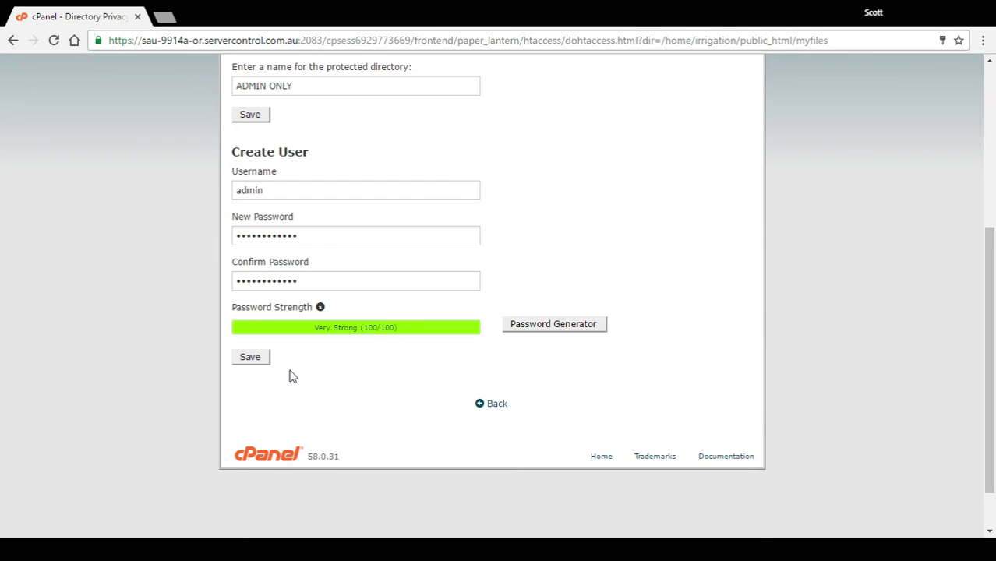
- Save the new user admin with the generated password
left_click(251, 358)
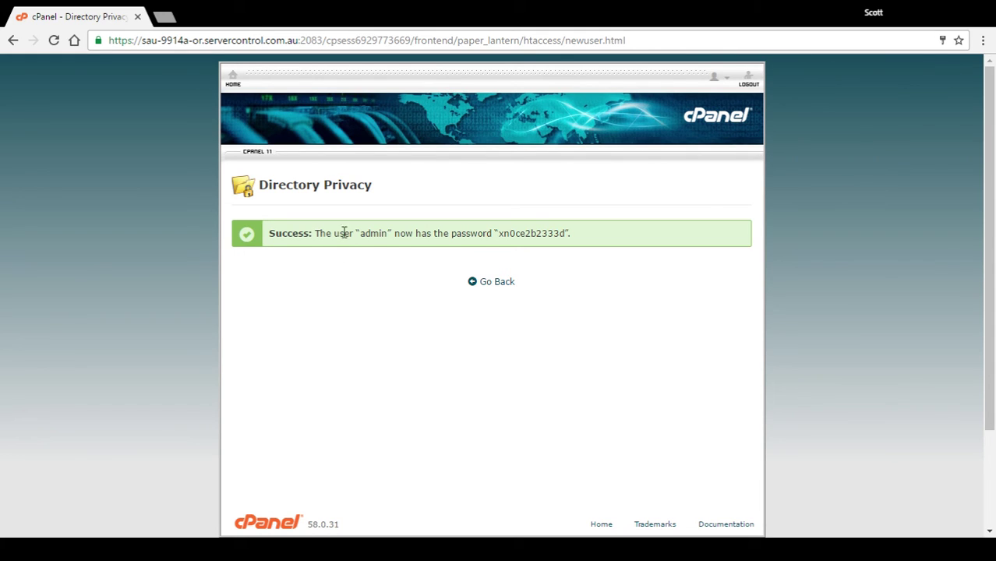
double_click(523, 233)
left_click(467, 338)
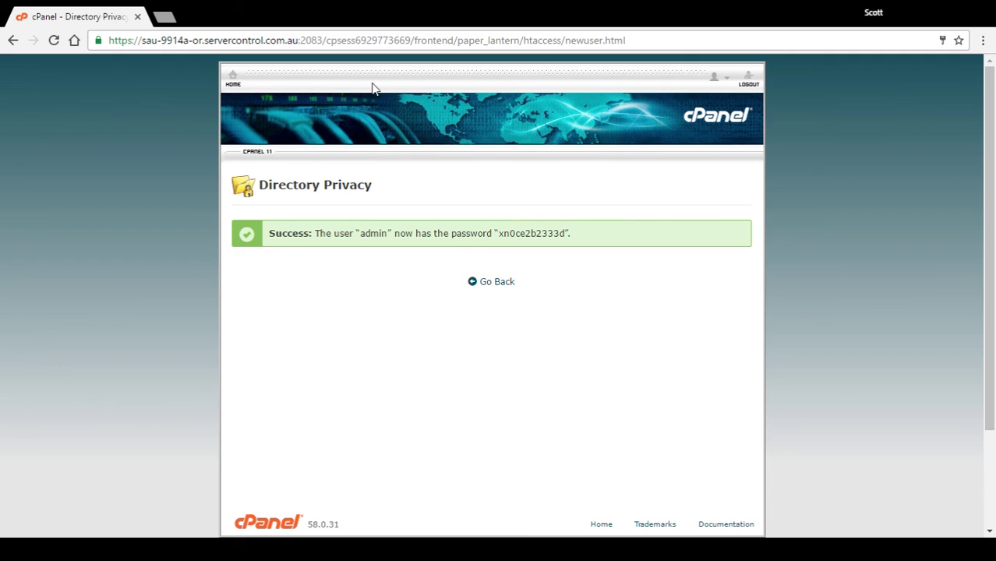